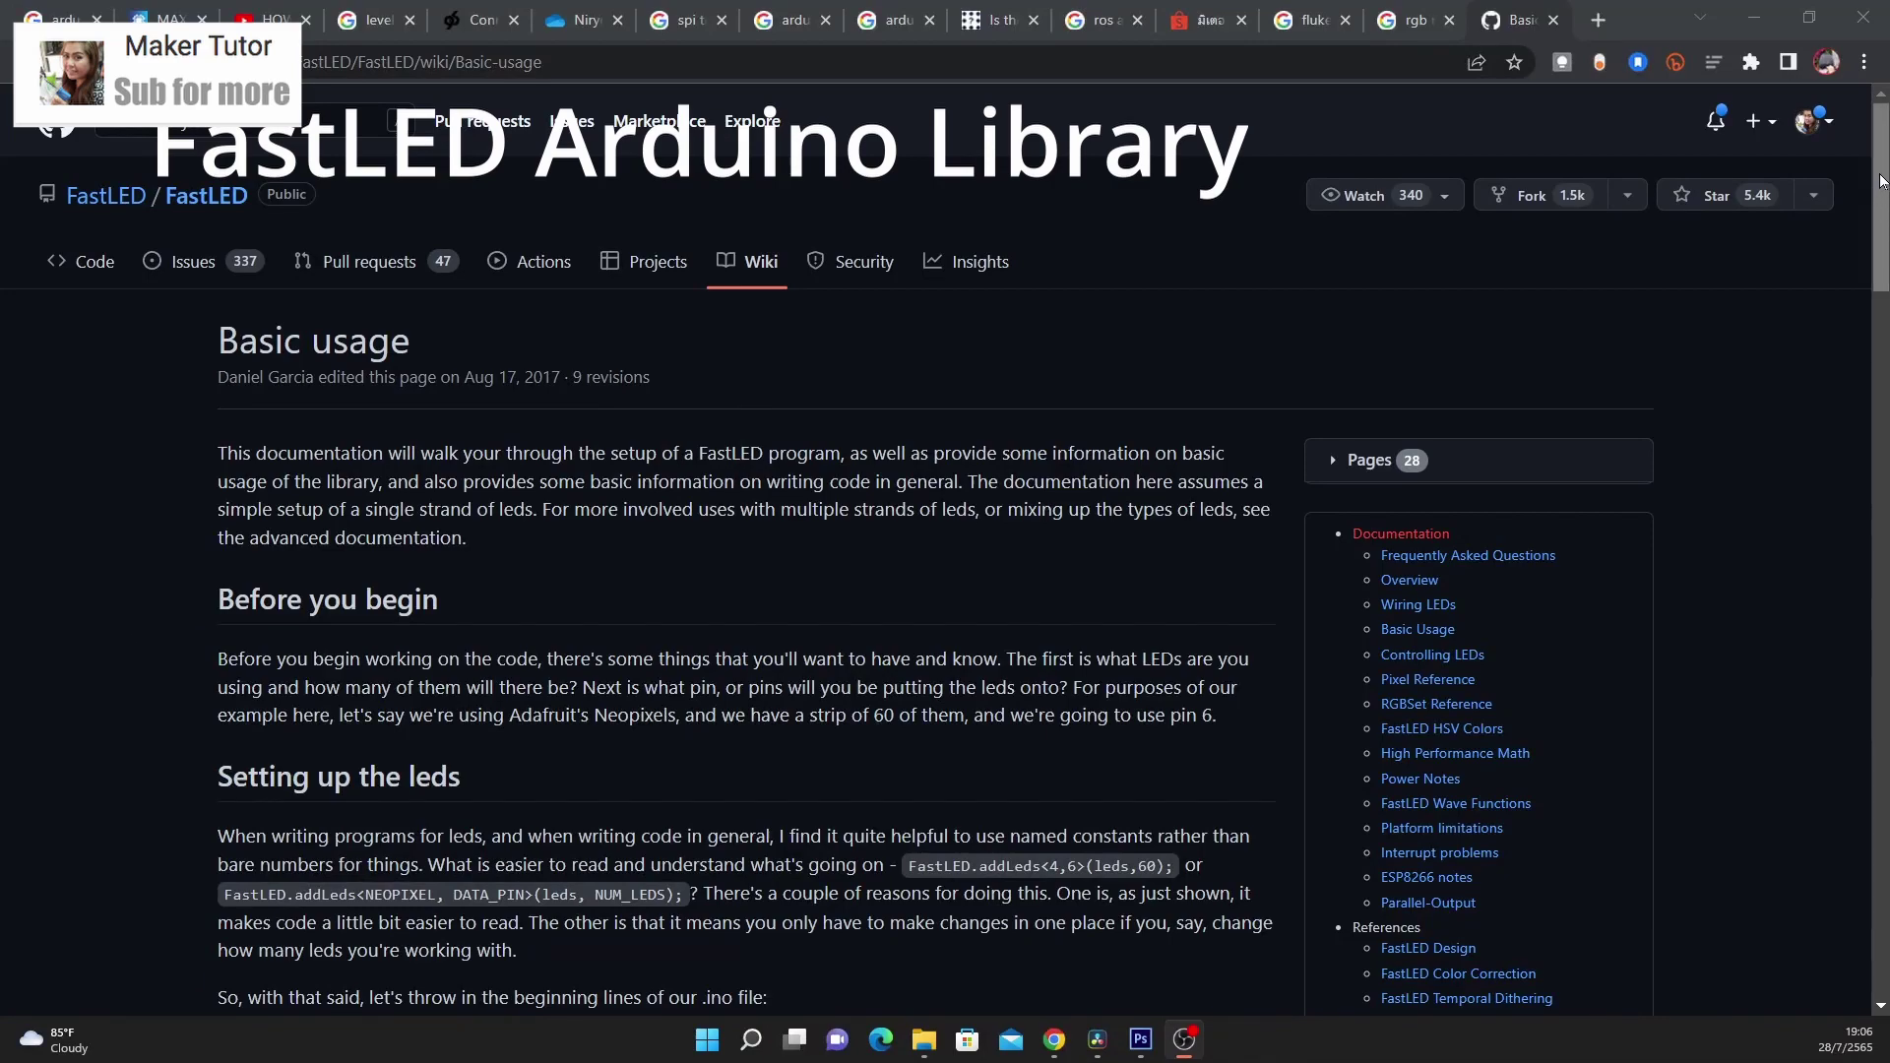
{"action": "left_click_drag", "start_coordinate": [1879, 181], "coordinate": [1870, 453]}
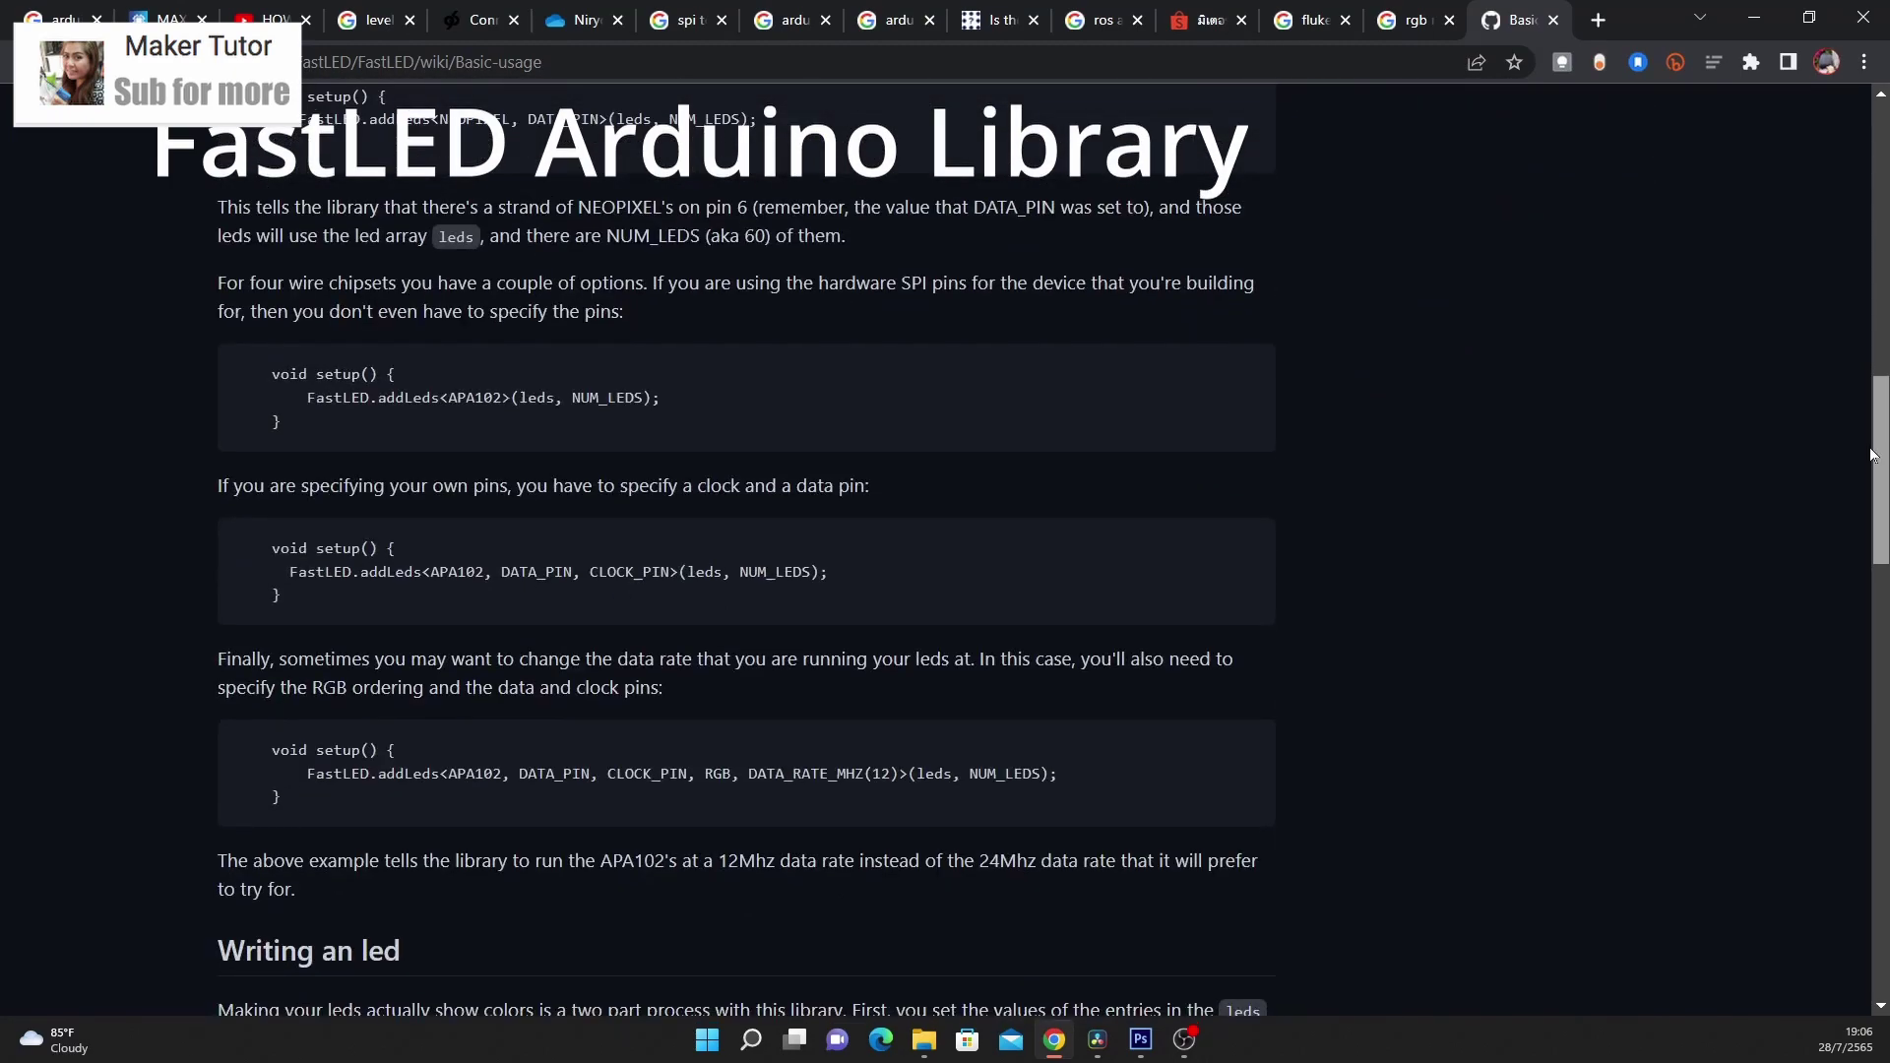
{"action": "mouse_move", "coordinate": [1870, 453]}
{"action": "left_mouse_down"}
{"action": "mouse_move", "coordinate": [1881, 743]}
{"action": "mouse_move", "coordinate": [1859, 873]}
{"action": "left_mouse_up"}
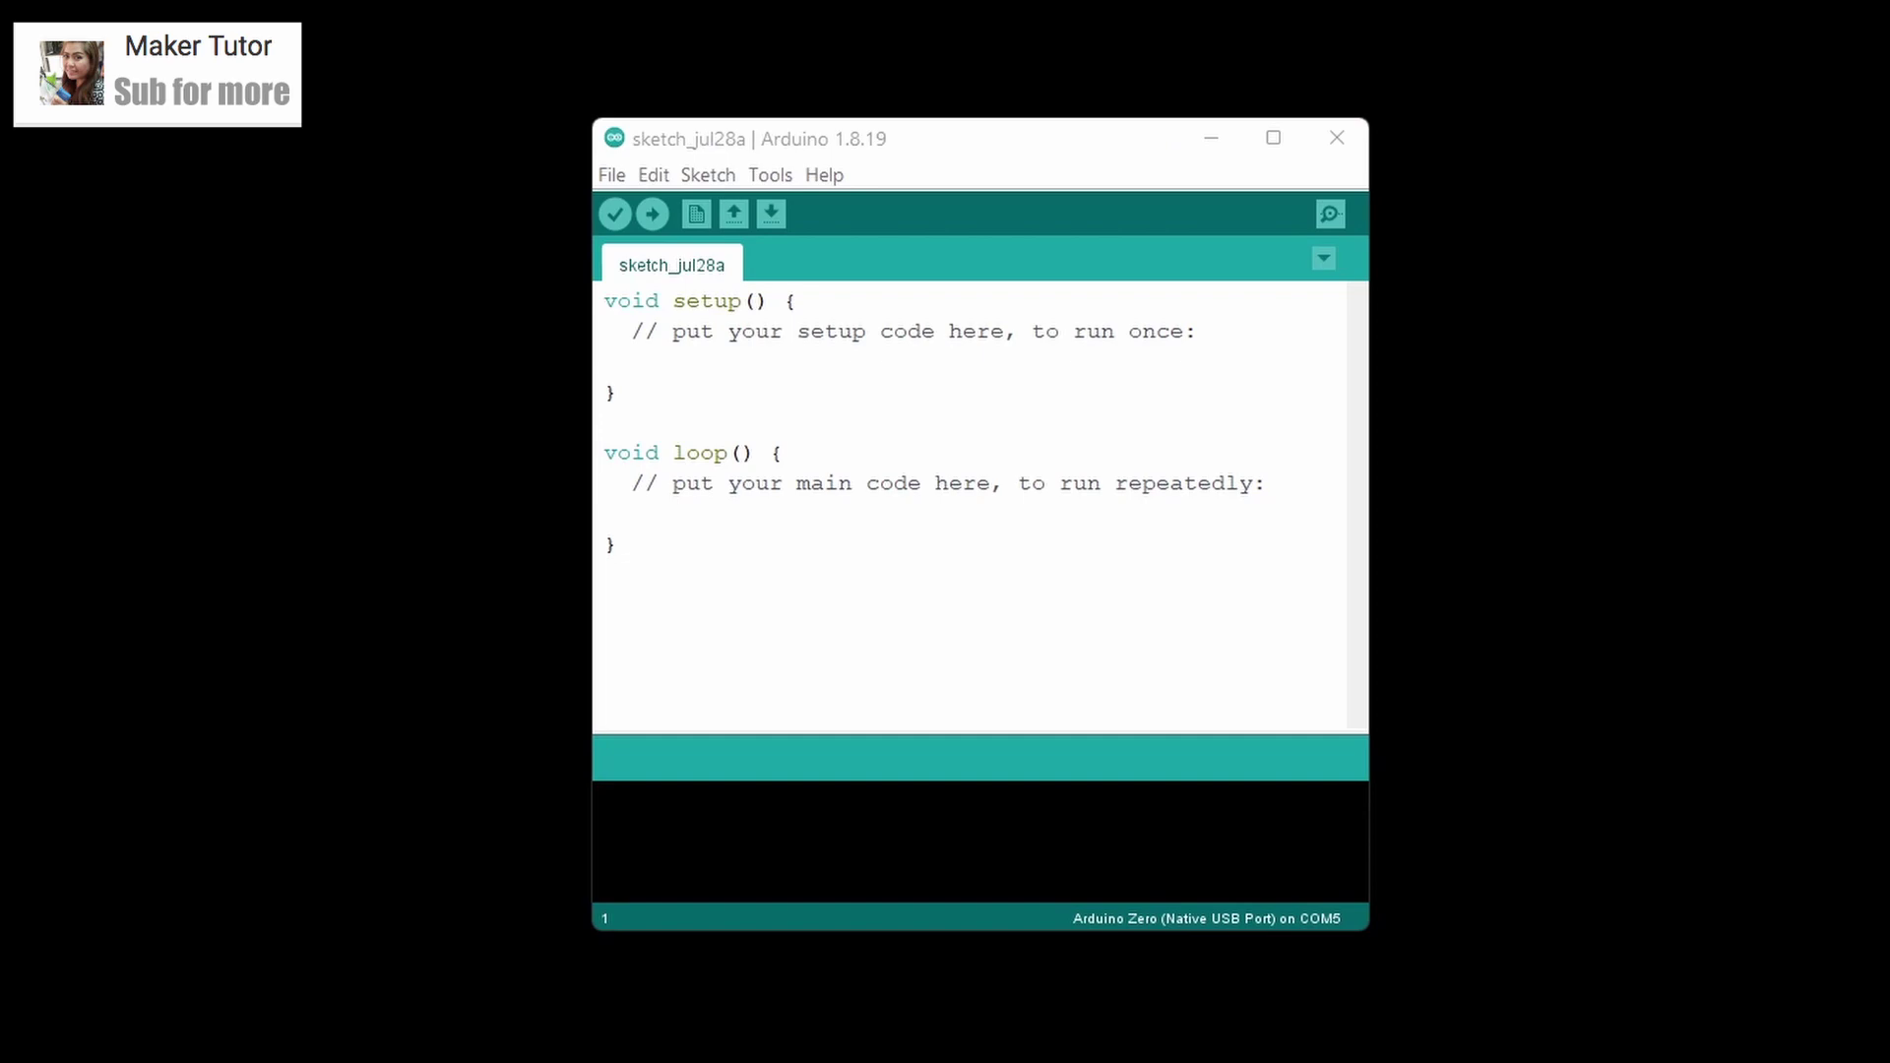
Search the Library Manager for 'fastled' and confirm FastLED 3.5.0 by Daniel Garcia is installed
{"action": "left_click", "coordinate": [717, 177]}
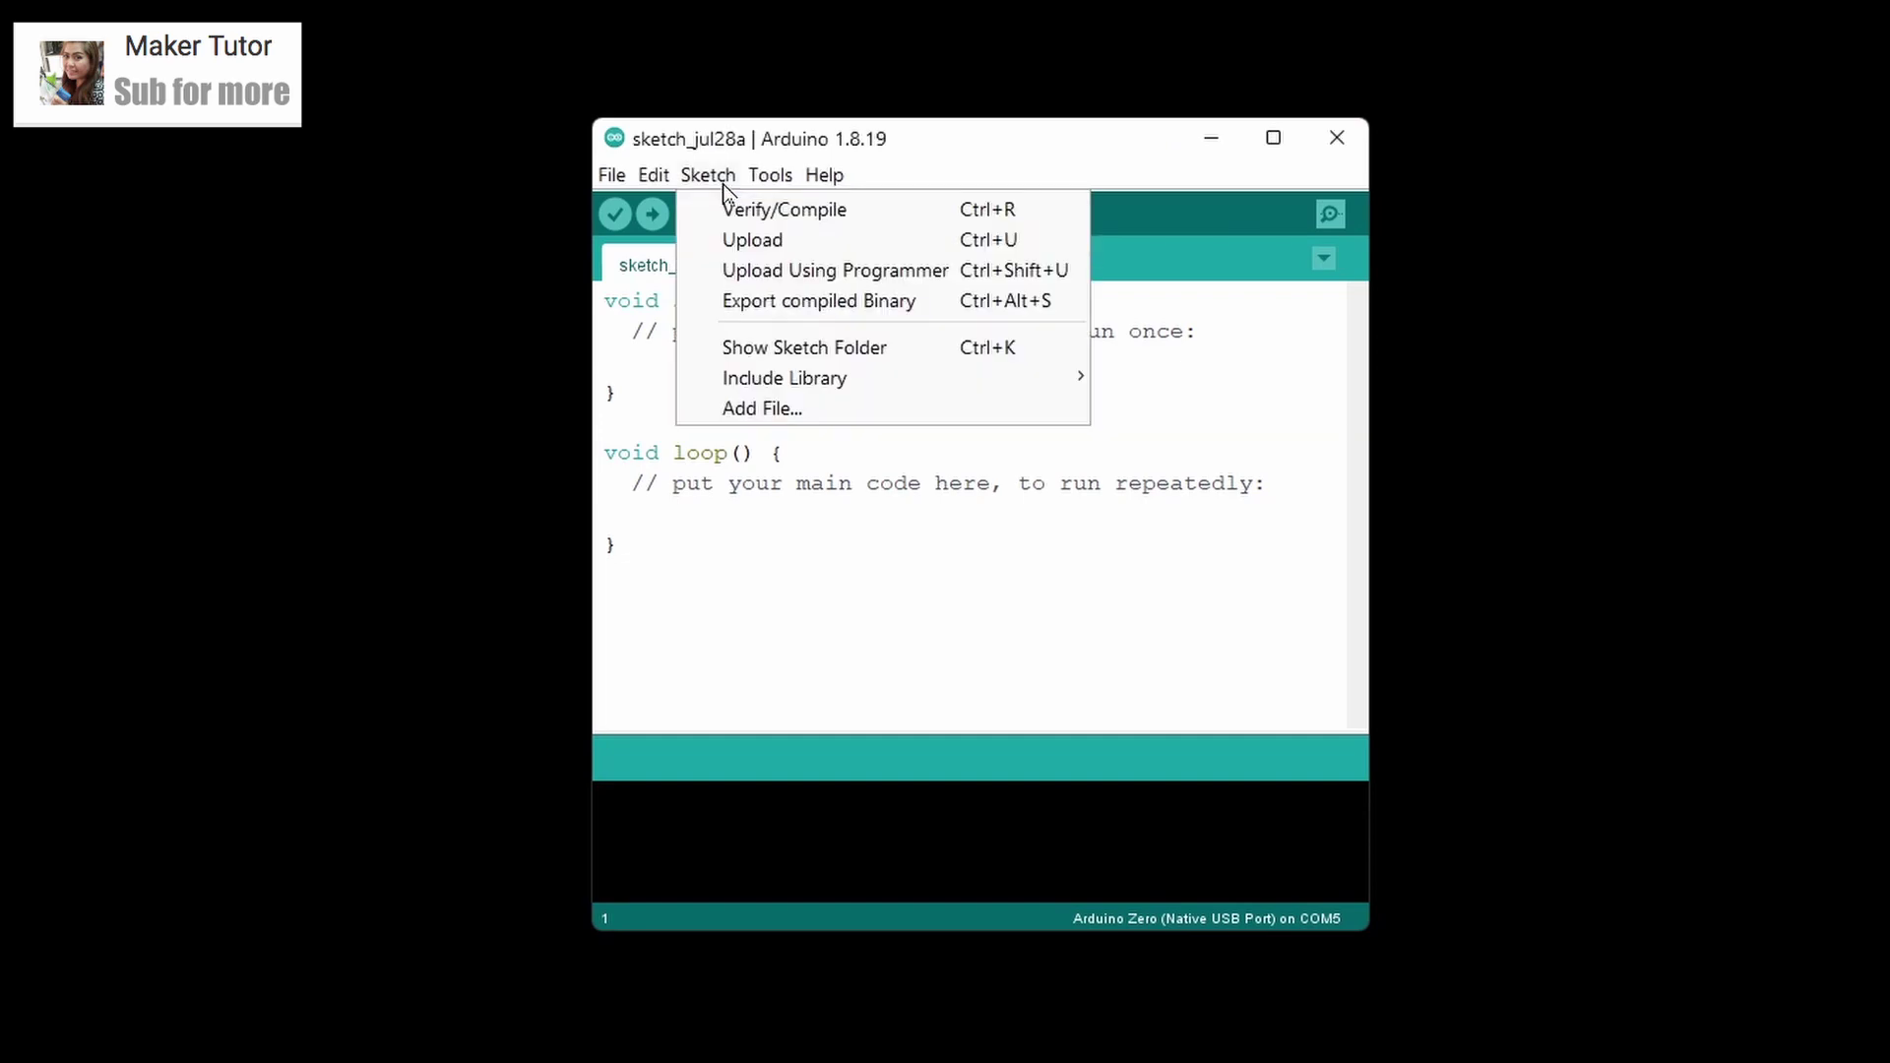
{"action": "mouse_move", "coordinate": [783, 377]}
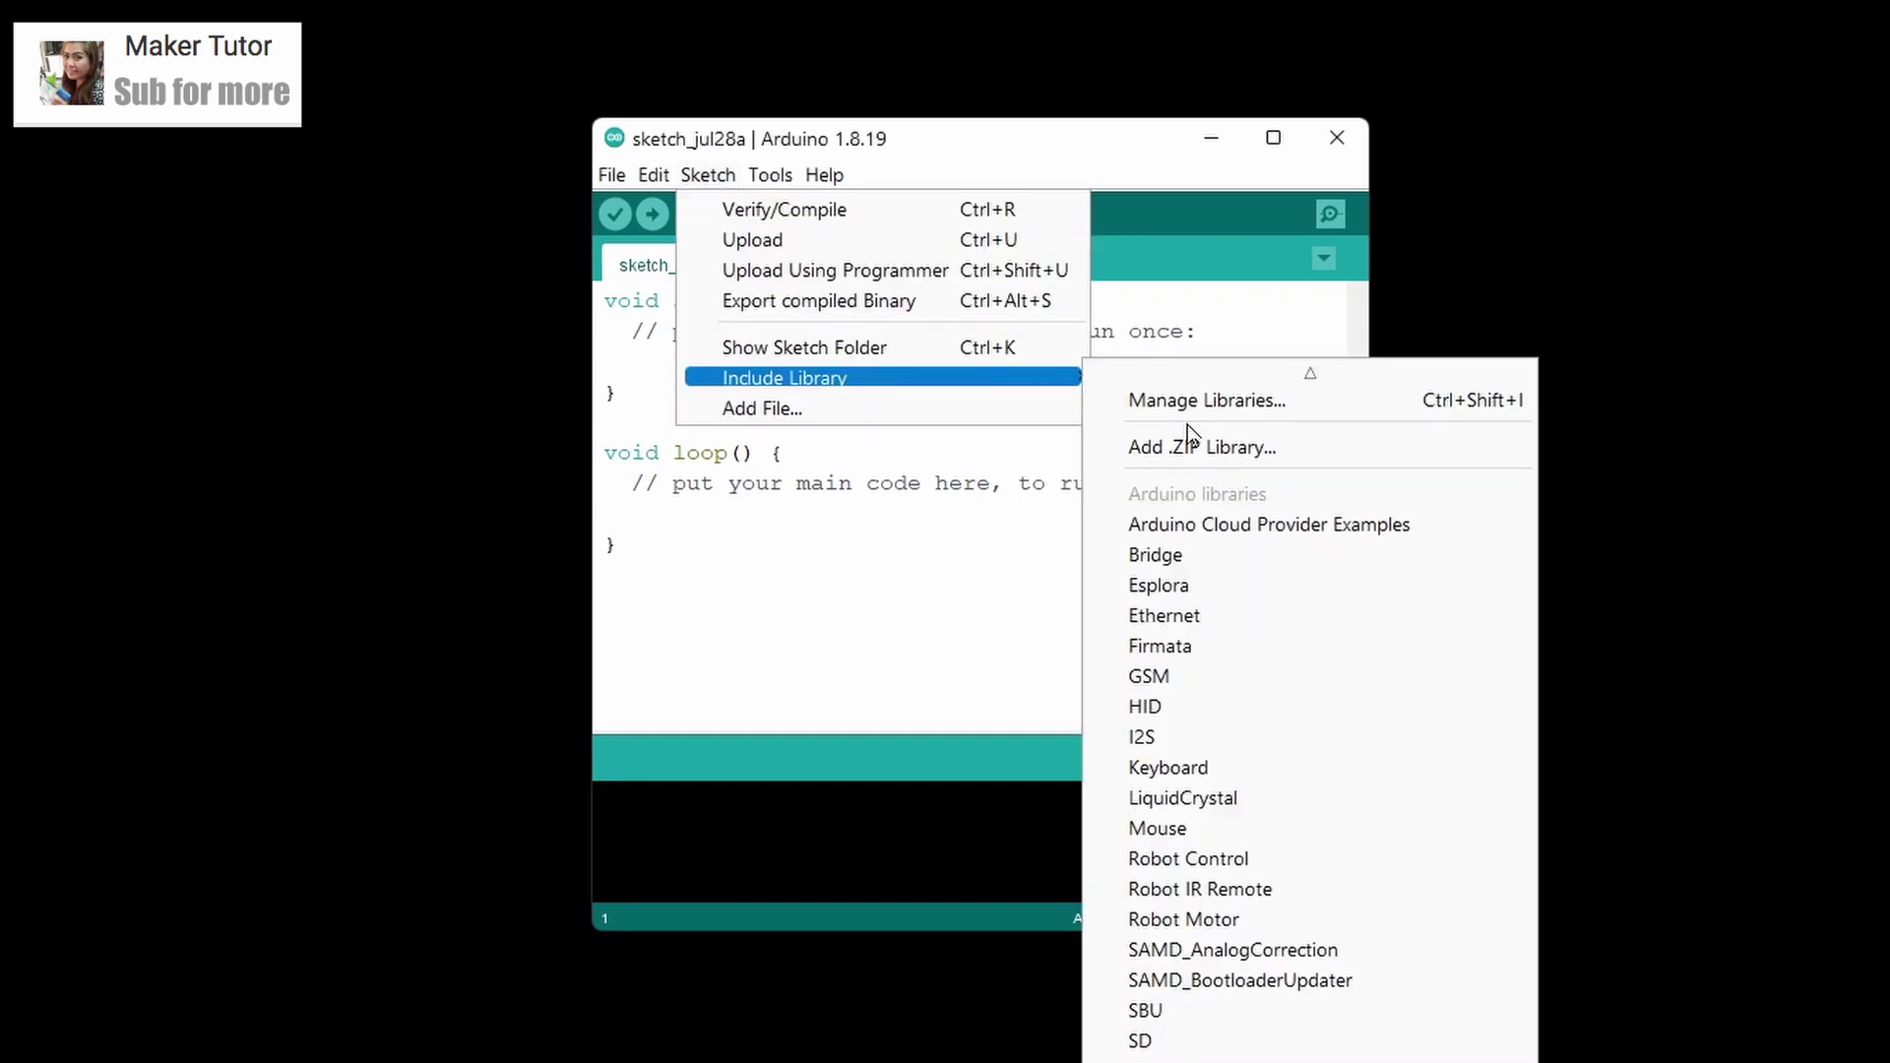
{"action": "left_click", "coordinate": [1207, 403]}
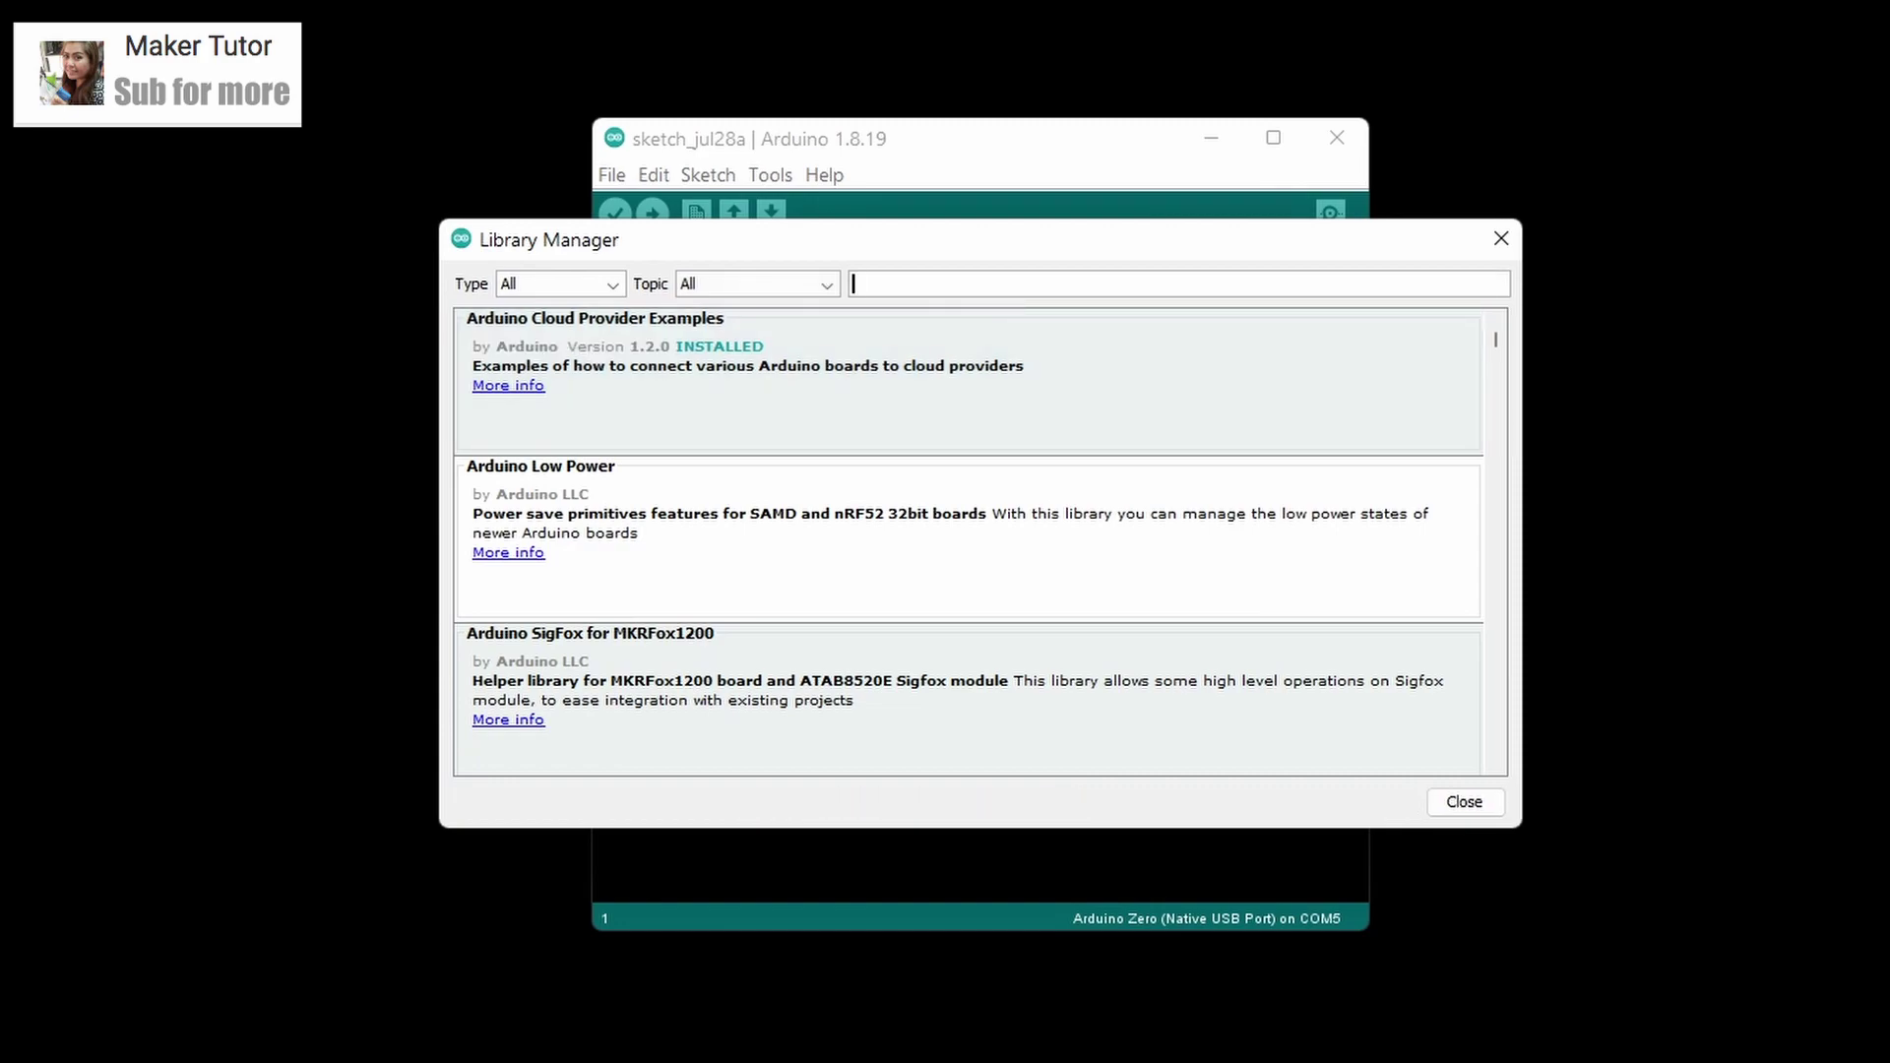
{"action": "type", "text": "fast"}
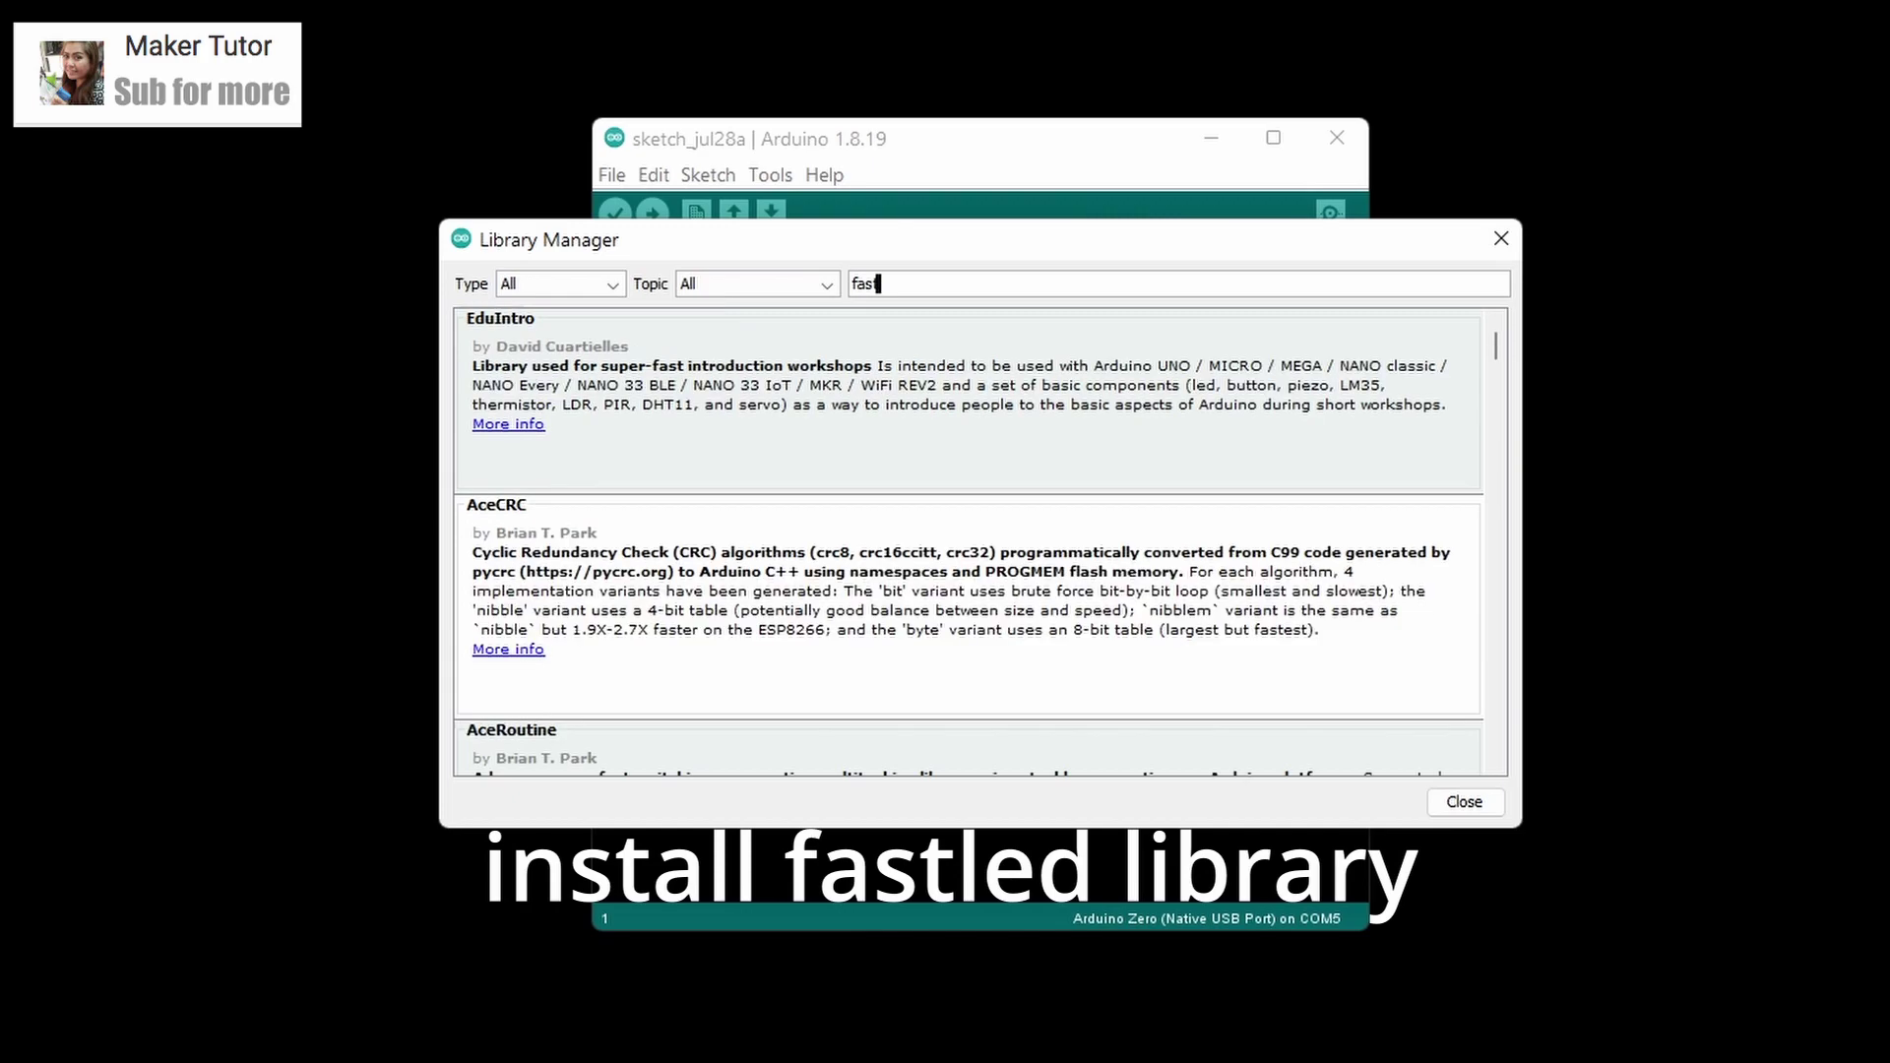
{"action": "type", "text": "led"}
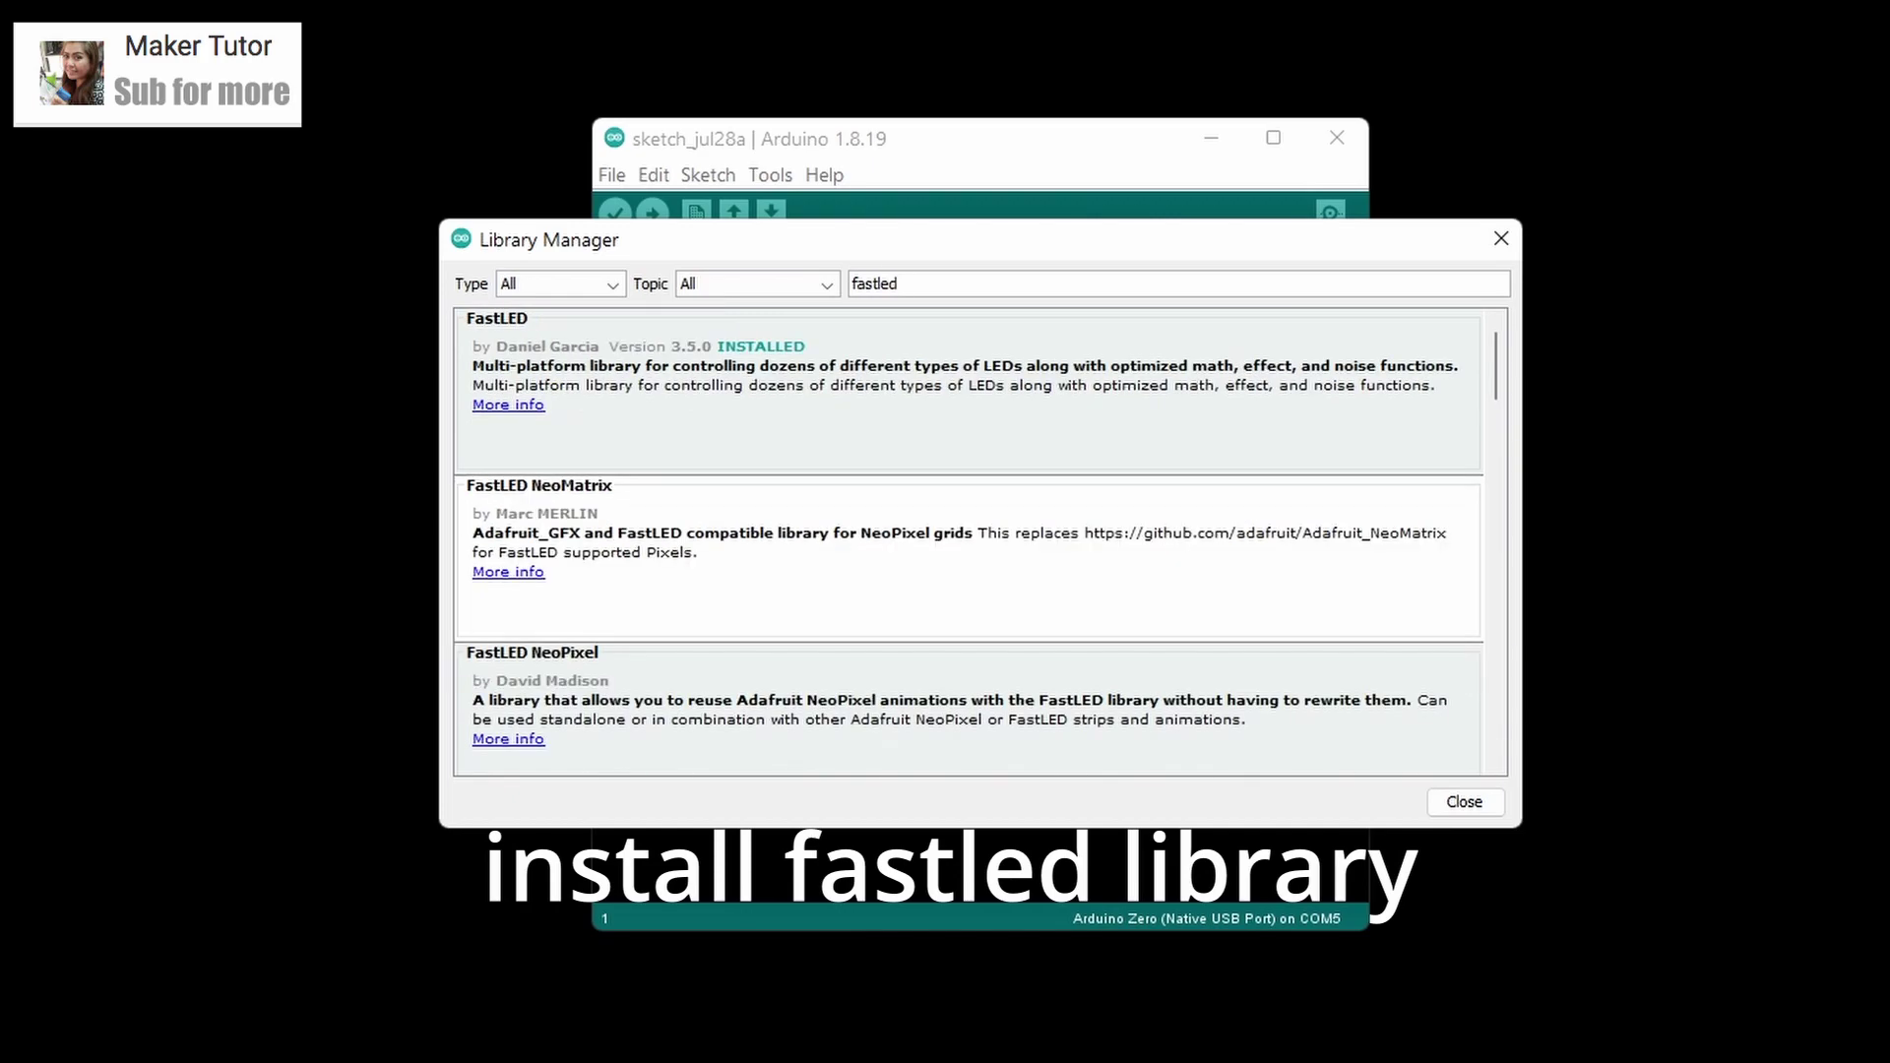
{"action": "scroll", "coordinate": [893, 425], "scroll_direction": "down", "scroll_amount": 3}
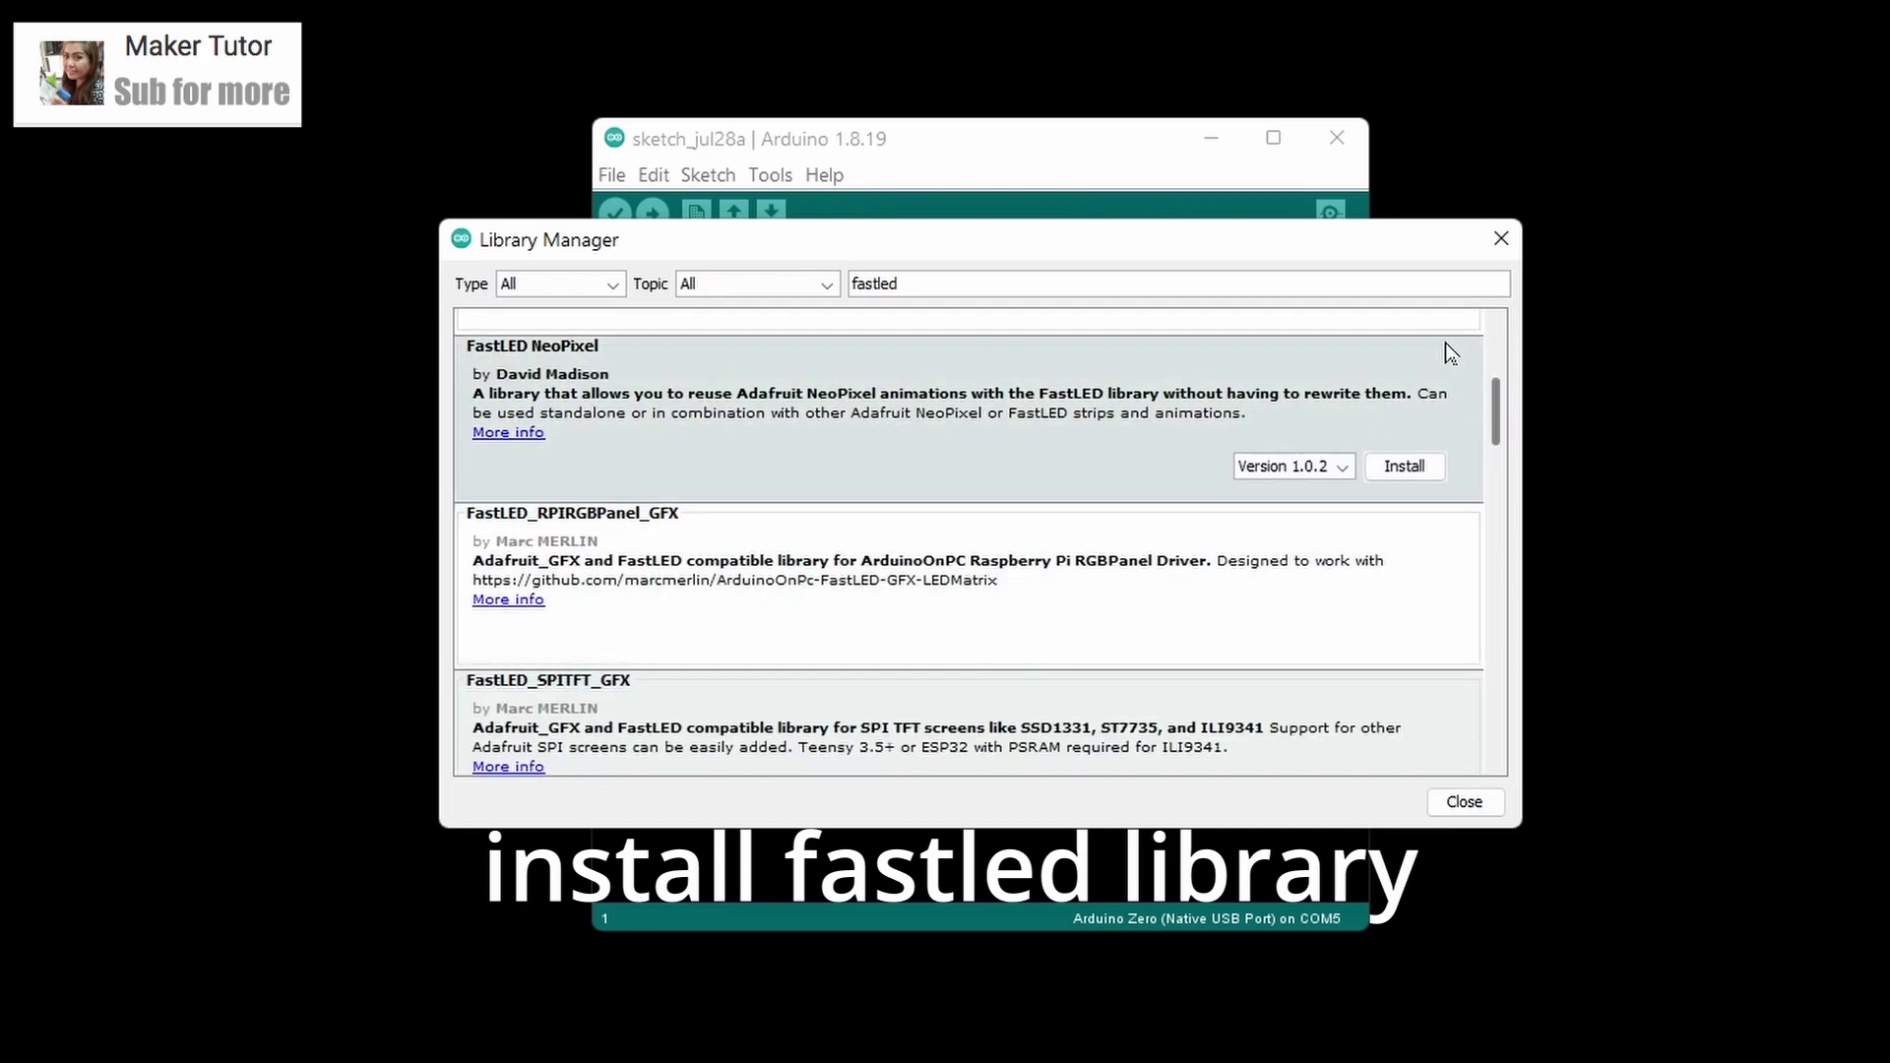
{"action": "left_click_drag", "start_coordinate": [1497, 428], "coordinate": [1561, 309]}
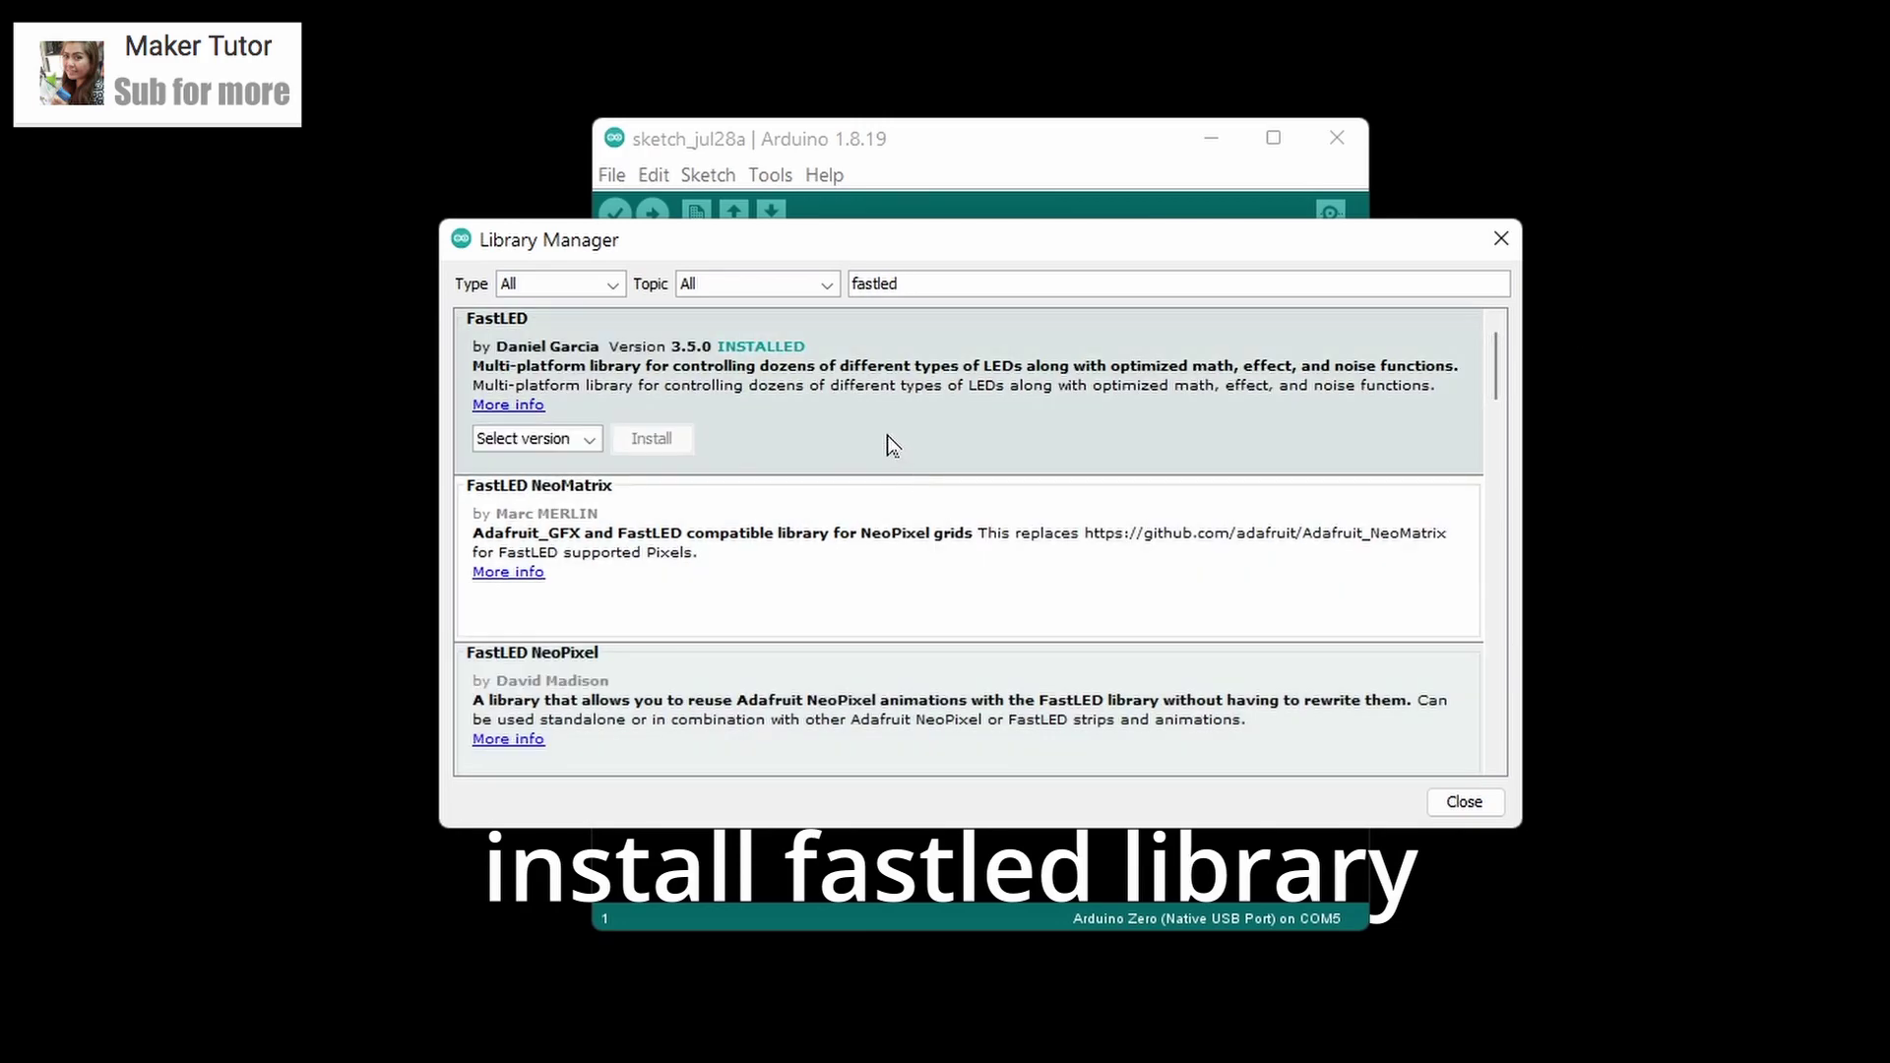
{"action": "left_click", "coordinate": [606, 449]}
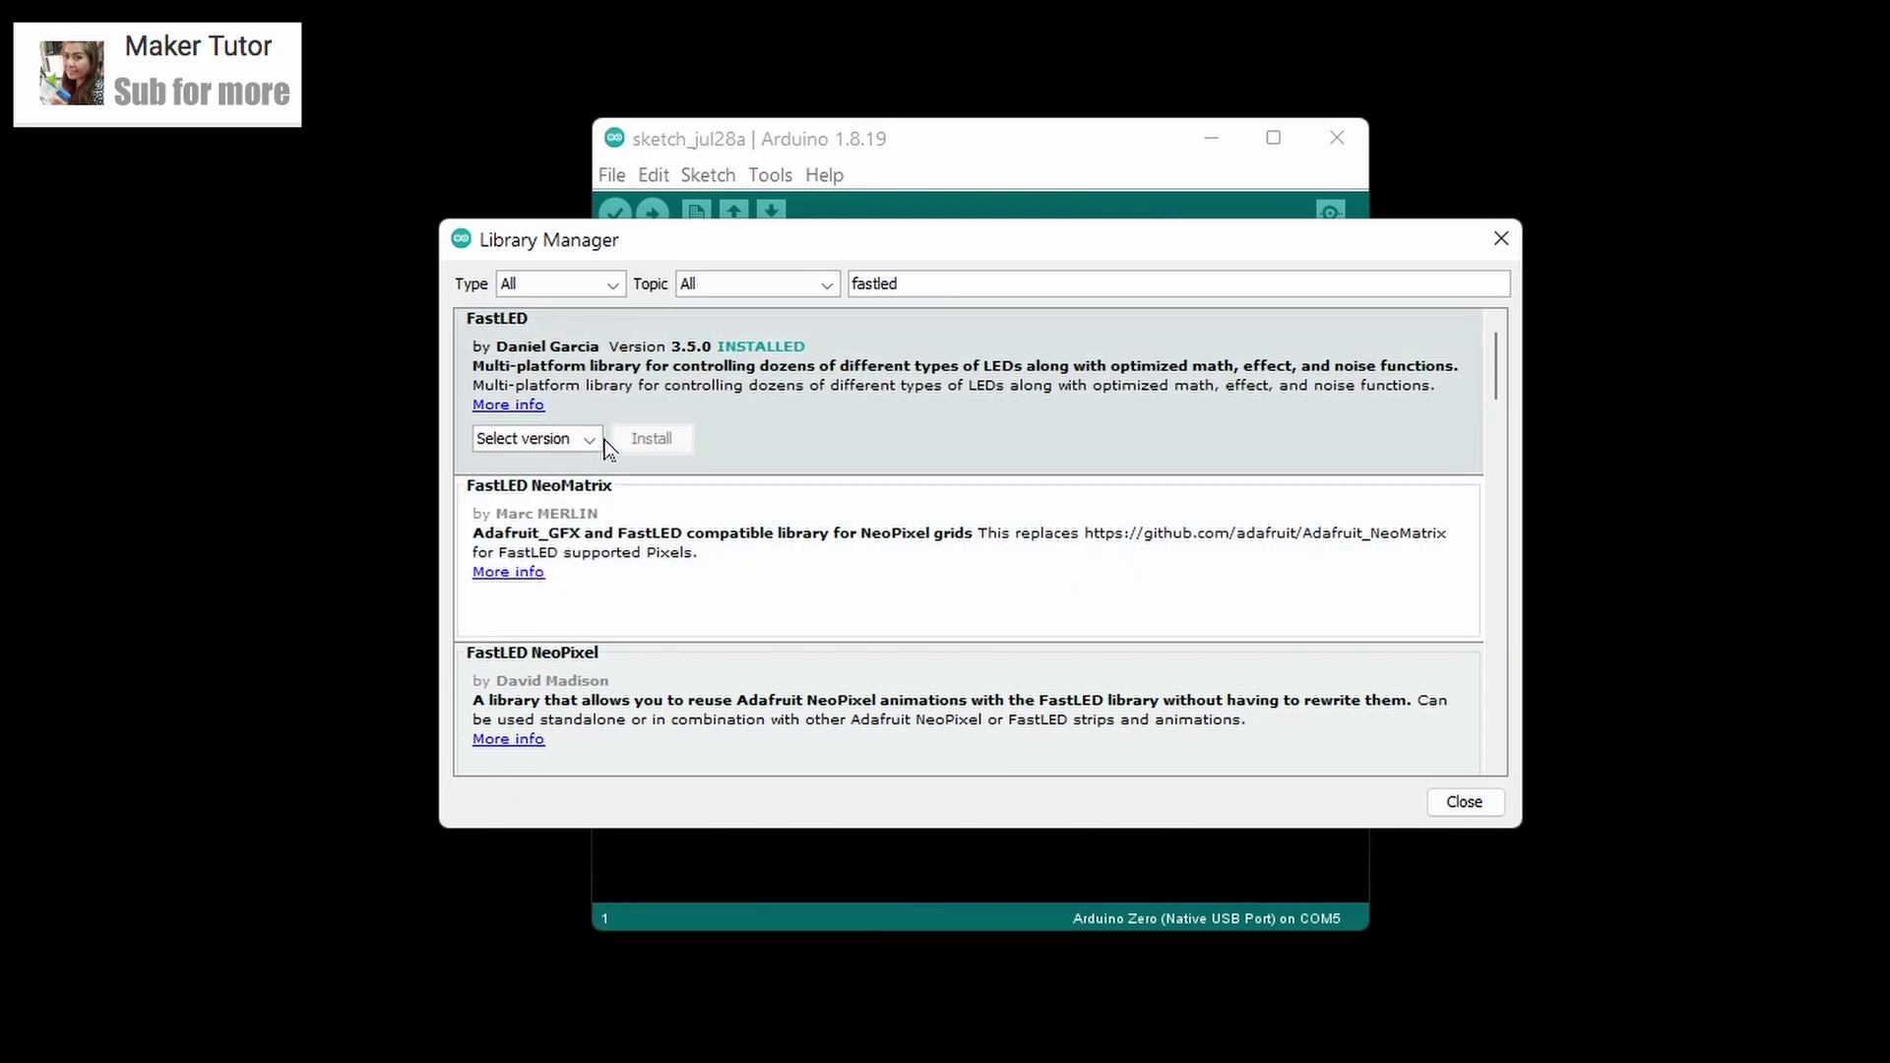